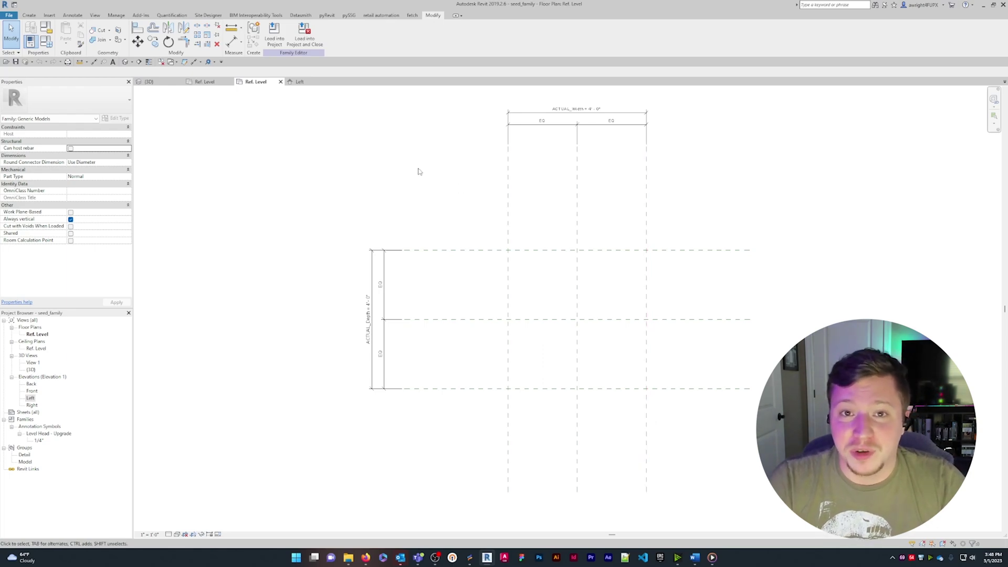
In Left elevation, start a solid extrusion with the Left reference plane as work plane
{"action": "left_click", "coordinate": [310, 83]}
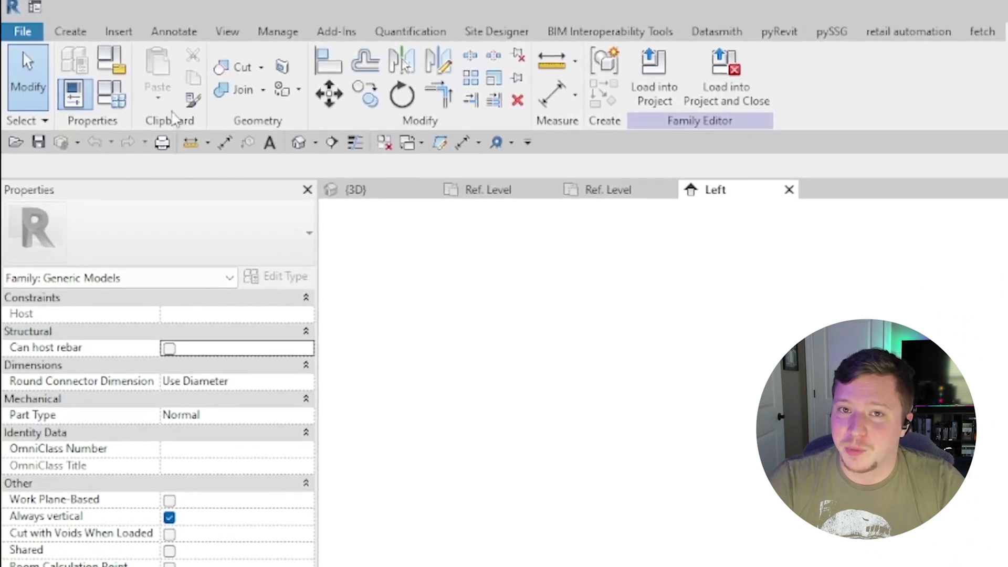
{"action": "left_click", "coordinate": [160, 74]}
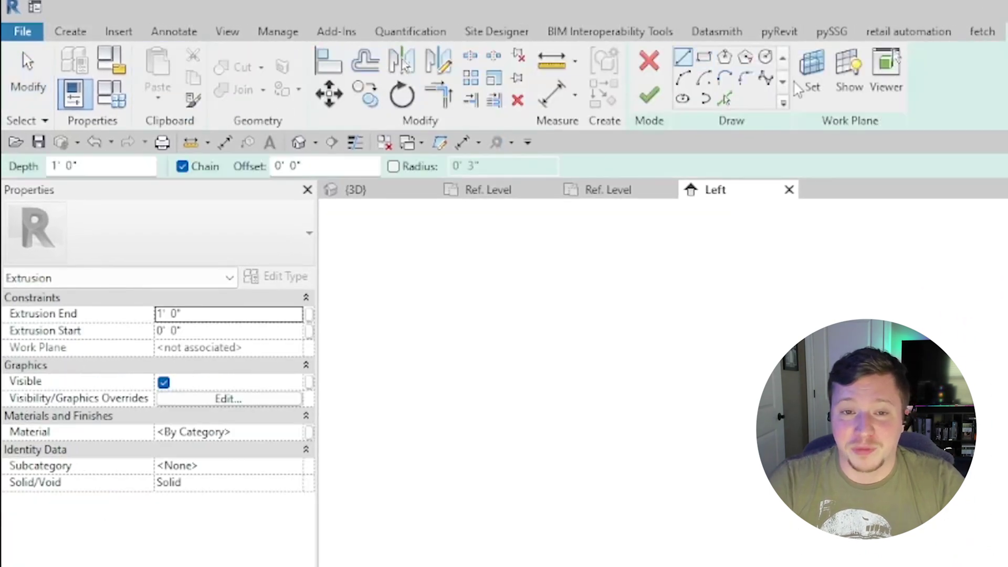
{"action": "left_click", "coordinate": [825, 78]}
{"action": "left_click", "coordinate": [506, 290]}
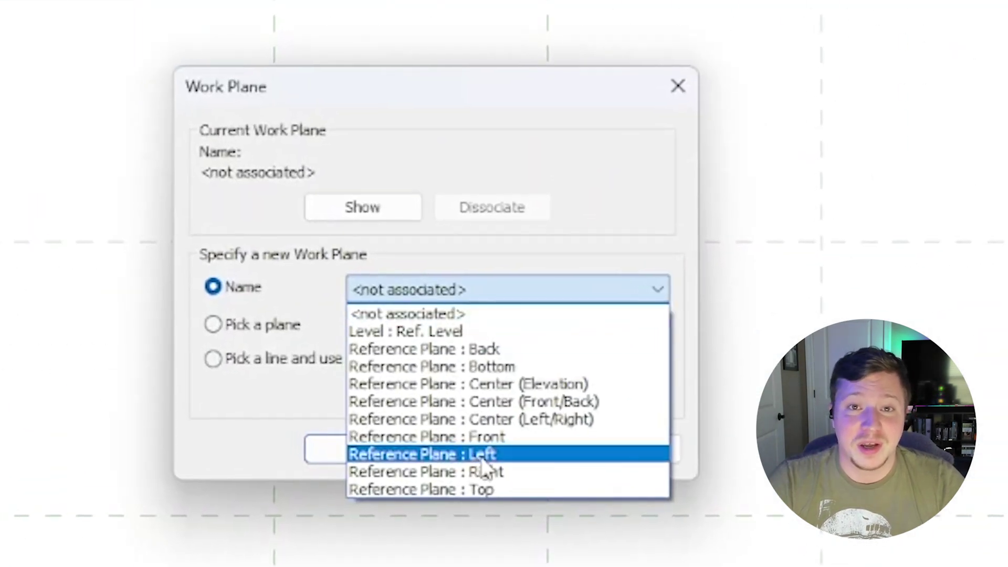
{"action": "left_click", "coordinate": [425, 453]}
{"action": "left_click", "coordinate": [370, 453]}
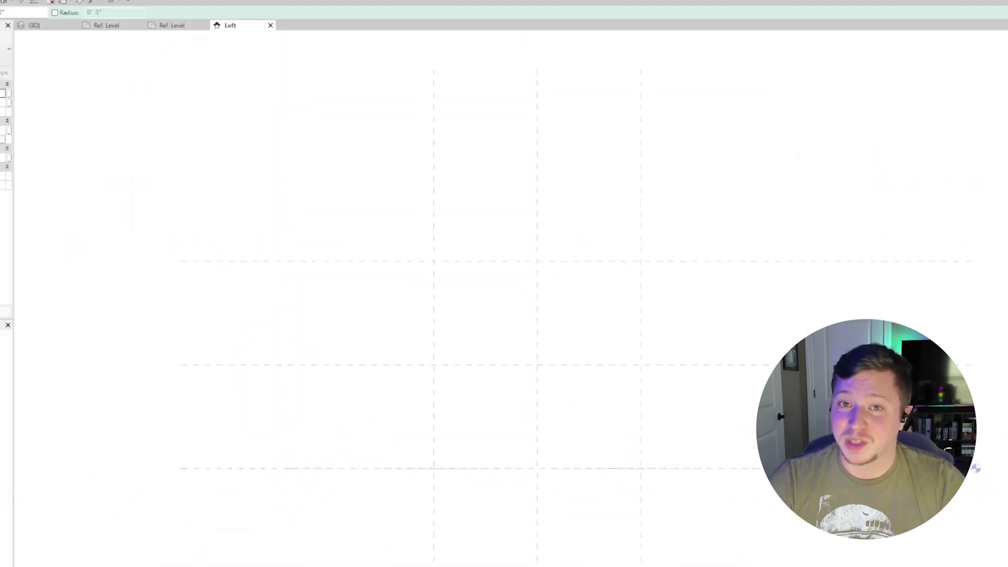
Pick the top, left and right reference planes and bottom level line as sketch lines
{"action": "left_click", "coordinate": [303, 45]}
{"action": "left_click", "coordinate": [436, 264]}
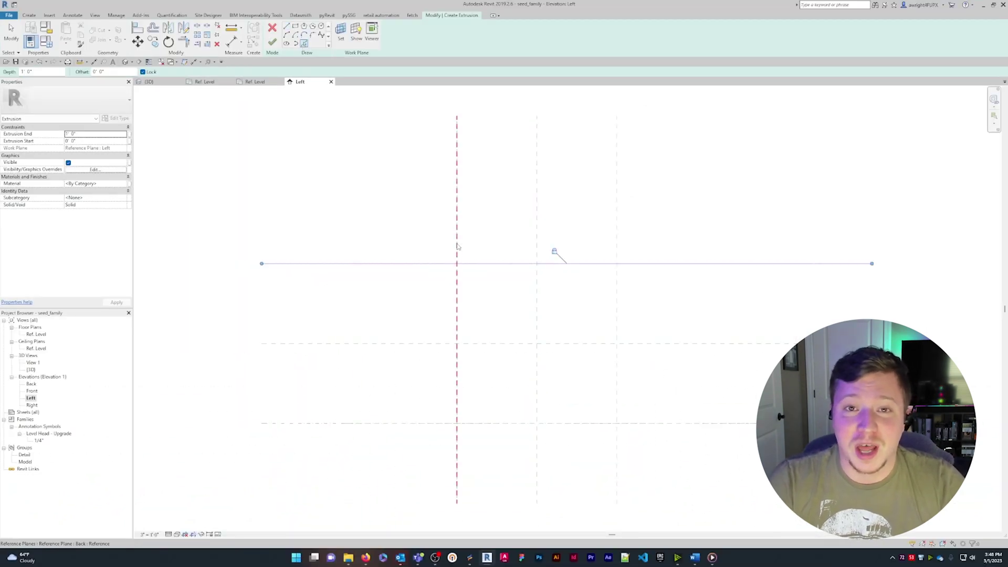
{"action": "left_click", "coordinate": [457, 242]}
{"action": "left_click", "coordinate": [617, 235]}
{"action": "left_click", "coordinate": [642, 423]}
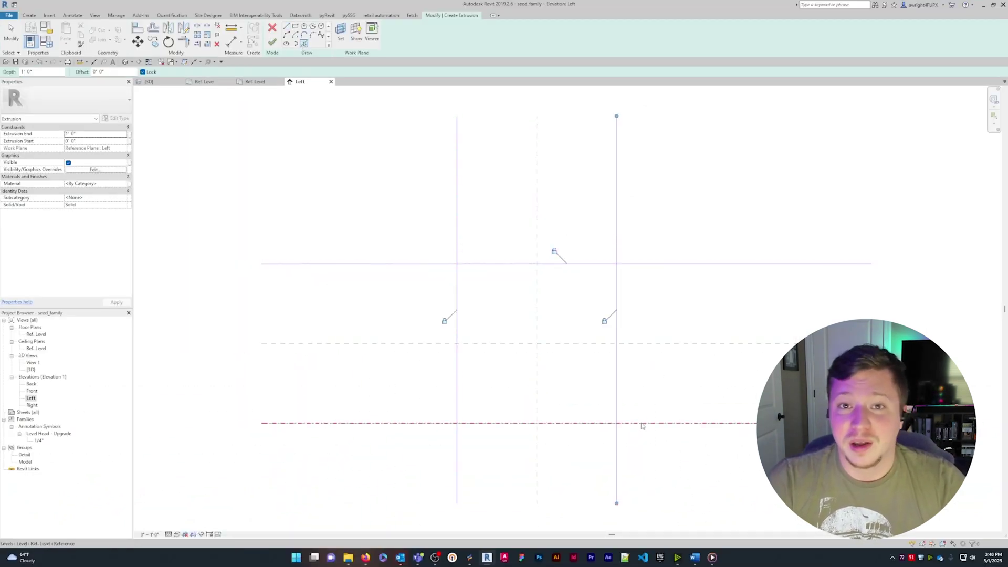
Trim the four sketch lines into a closed square and finish the extrusion
{"action": "key", "text": "t"}
{"action": "key", "text": "r"}
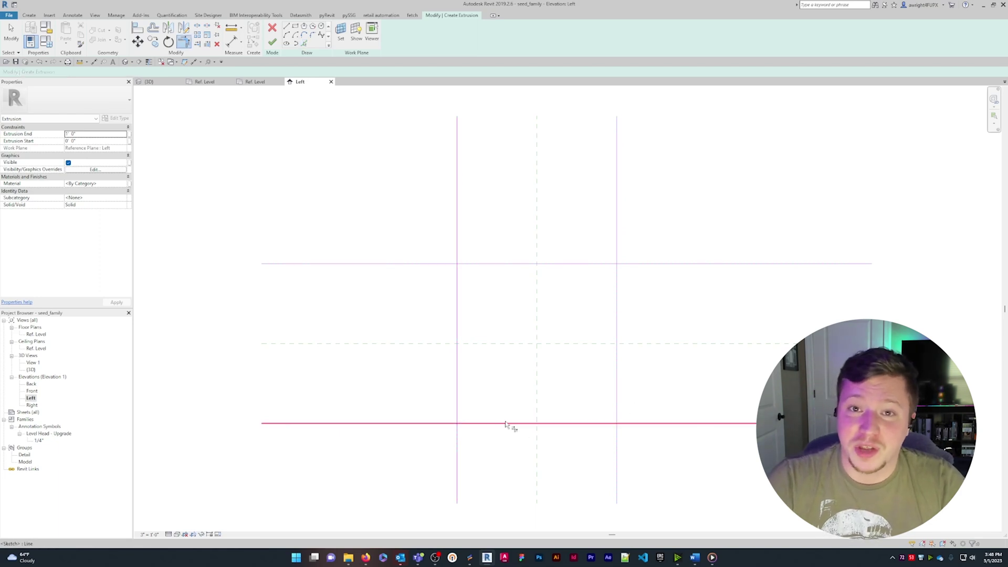
{"action": "left_click", "coordinate": [484, 423]}
{"action": "left_click", "coordinate": [457, 294]}
{"action": "left_click", "coordinate": [456, 282]}
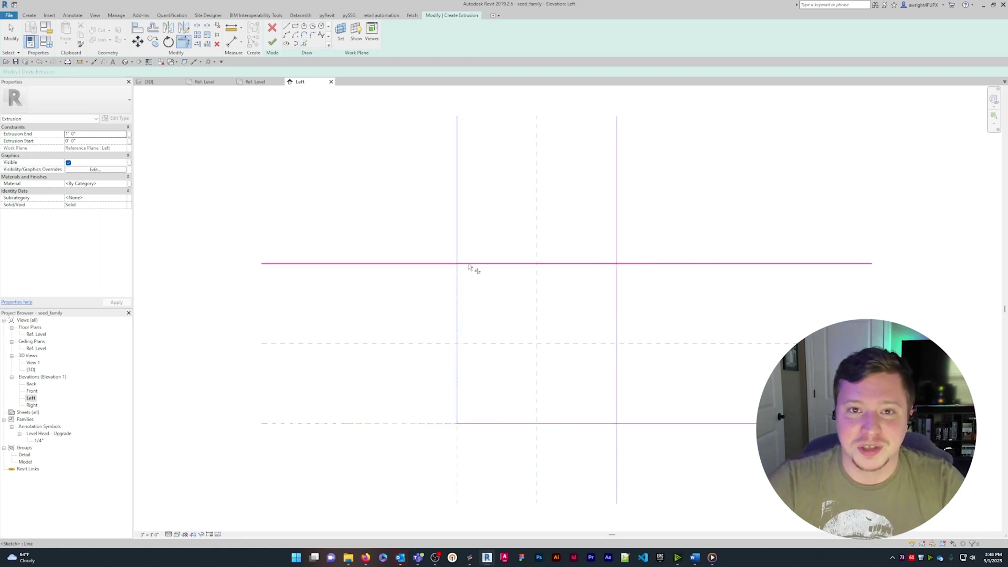
{"action": "left_click", "coordinate": [468, 264]}
{"action": "left_click", "coordinate": [604, 265]}
{"action": "left_click", "coordinate": [617, 281]}
{"action": "left_click", "coordinate": [618, 415]}
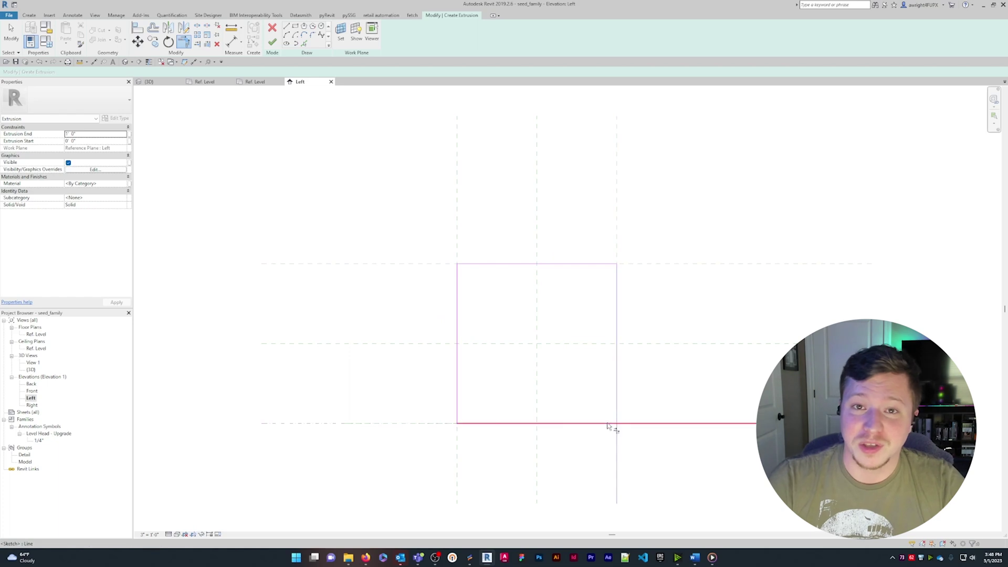
{"action": "left_click", "coordinate": [607, 423]}
{"action": "left_click", "coordinate": [272, 42]}
In the Ref. Level plan, align and lock the cube's left and right faces to the reference planes
{"action": "left_click", "coordinate": [258, 82]}
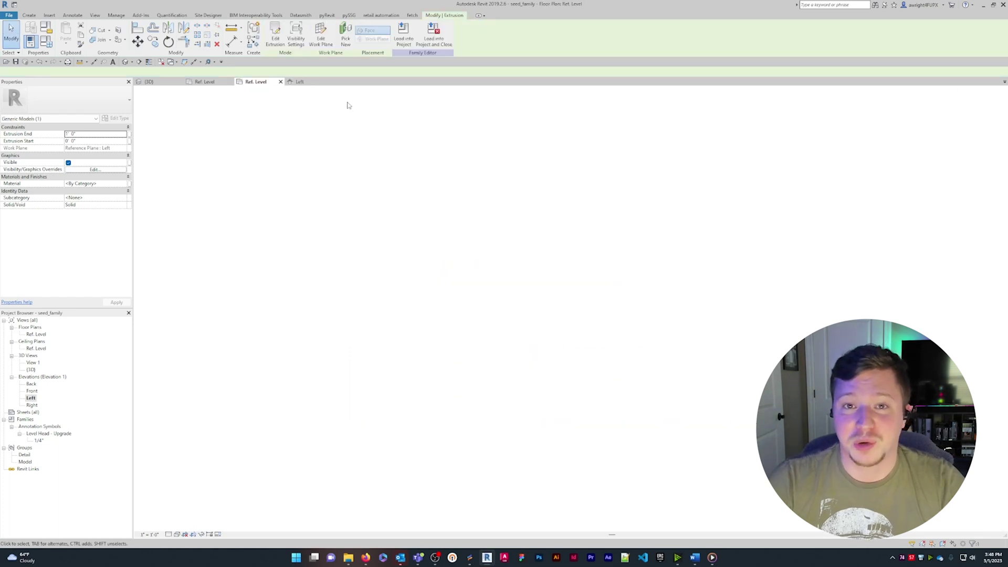
{"action": "key", "text": "Escape"}
{"action": "left_click", "coordinate": [508, 225]}
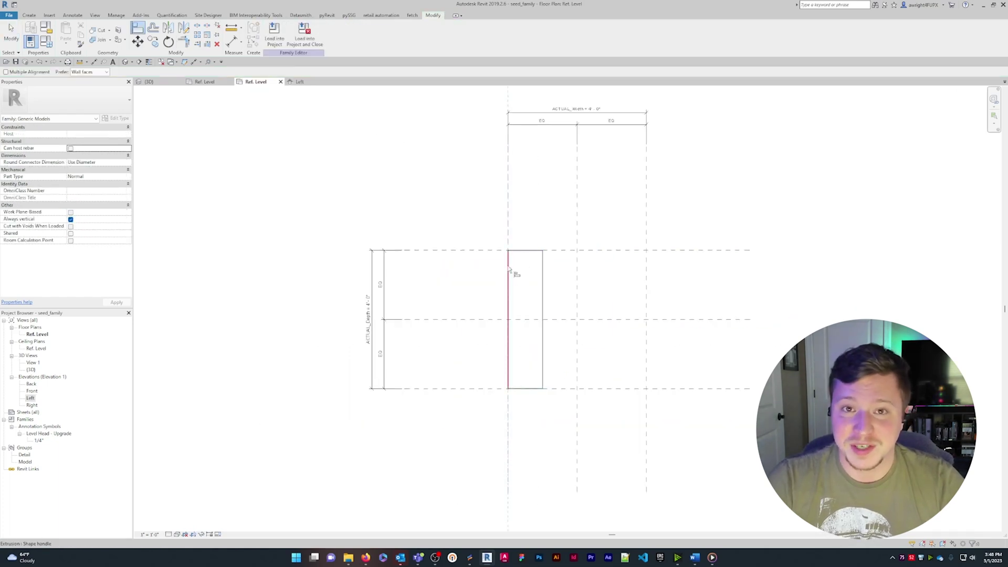
{"action": "left_click", "coordinate": [509, 275]}
{"action": "left_click", "coordinate": [645, 276]}
{"action": "left_click", "coordinate": [543, 315]}
View the cube in the default 3D view
{"action": "key", "text": "3"}
{"action": "key", "text": "d"}
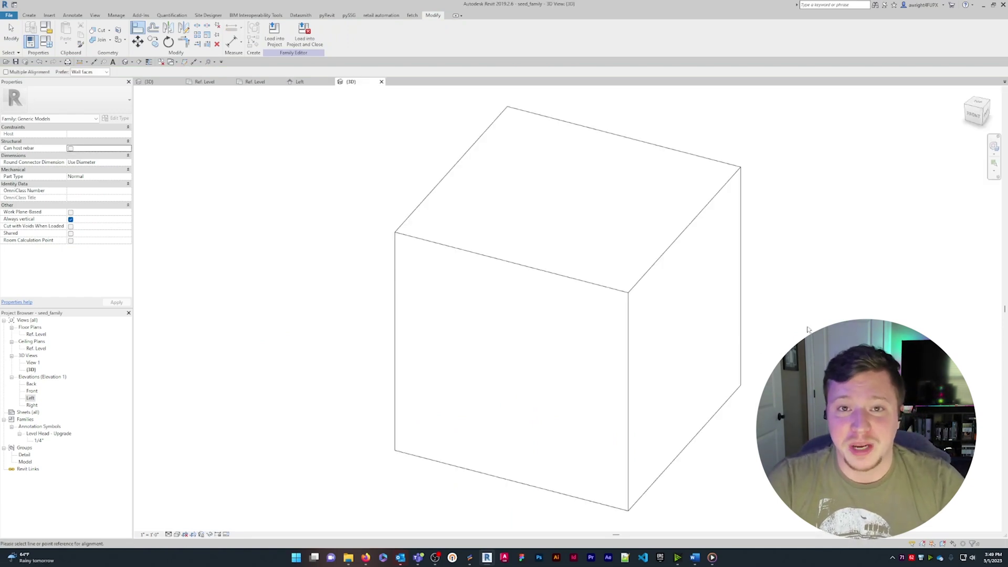
{"action": "key", "text": "Escape"}
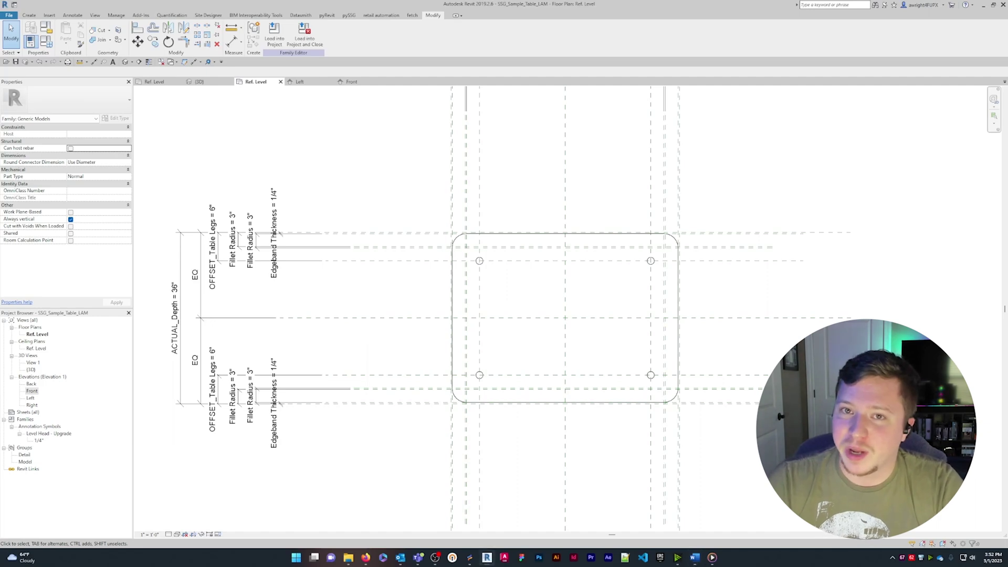
Start a sweep and pick the existing lines for its rounded-rectangle path
{"action": "left_click", "coordinate": [29, 15]}
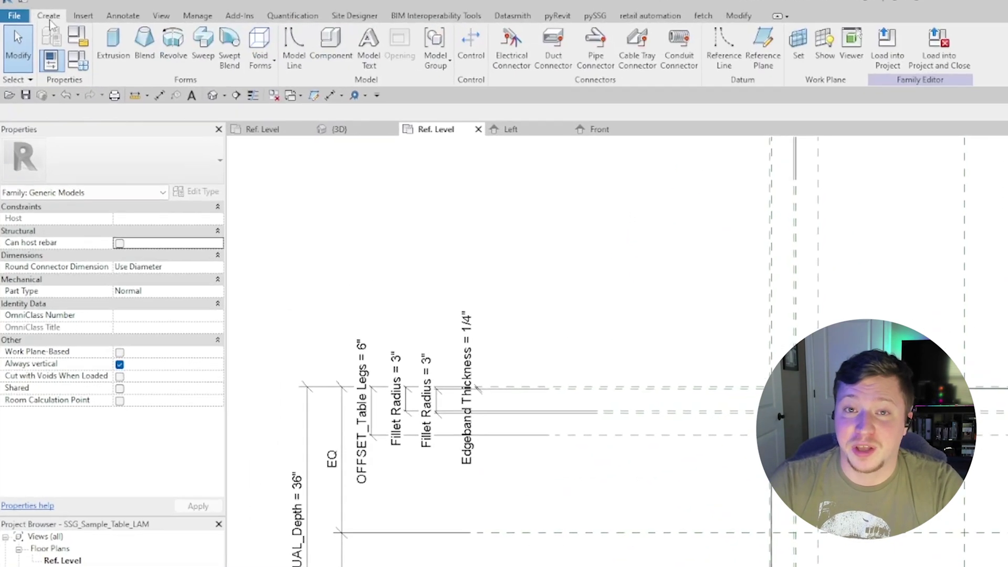
{"action": "left_click", "coordinate": [117, 31]}
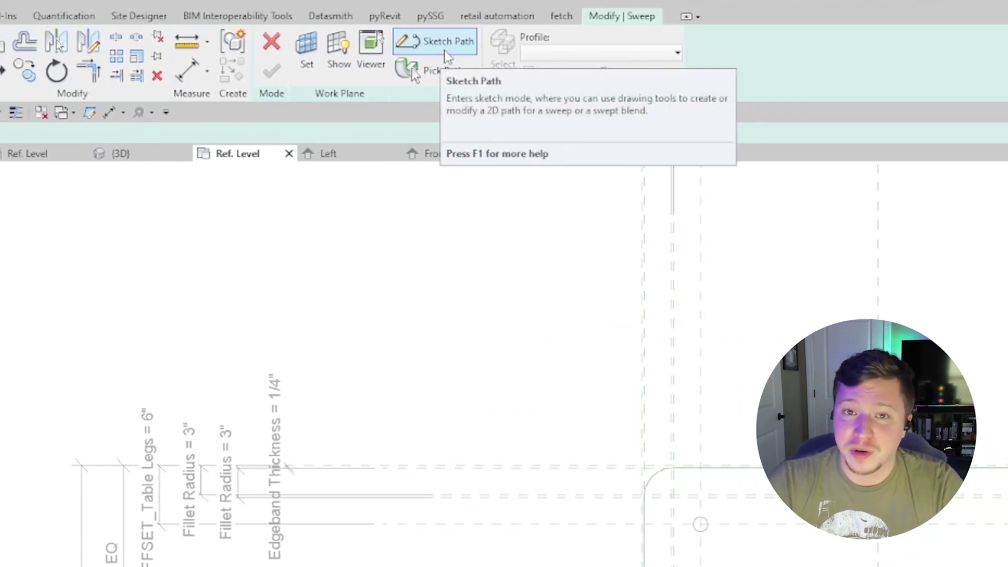
{"action": "left_click", "coordinate": [446, 53]}
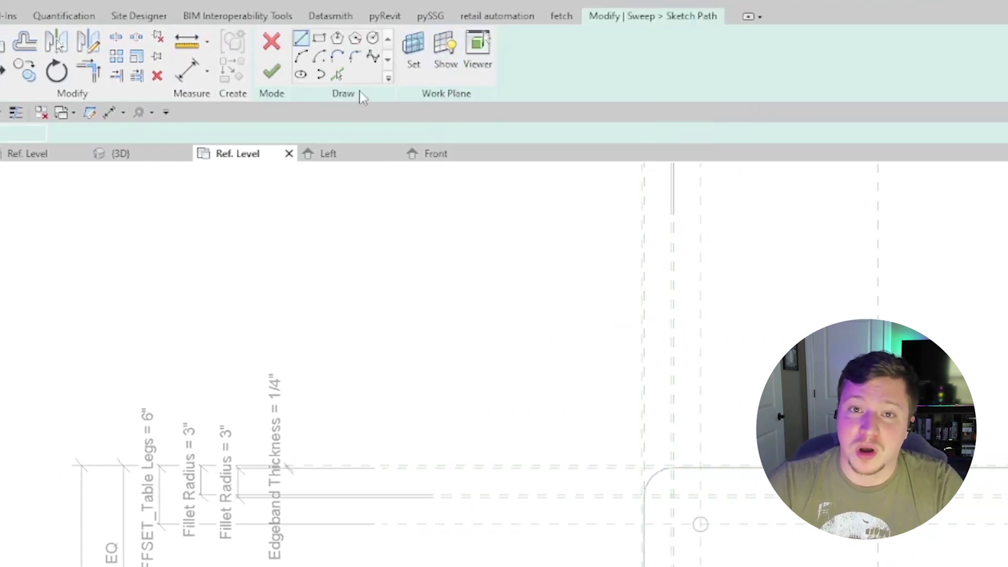
{"action": "left_click", "coordinate": [337, 74]}
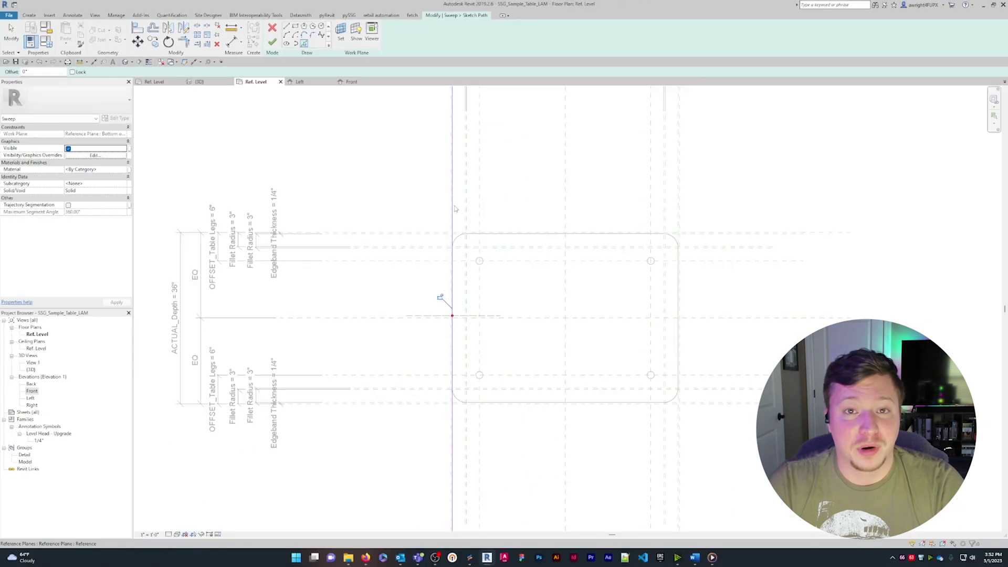
{"action": "left_click", "coordinate": [514, 396]}
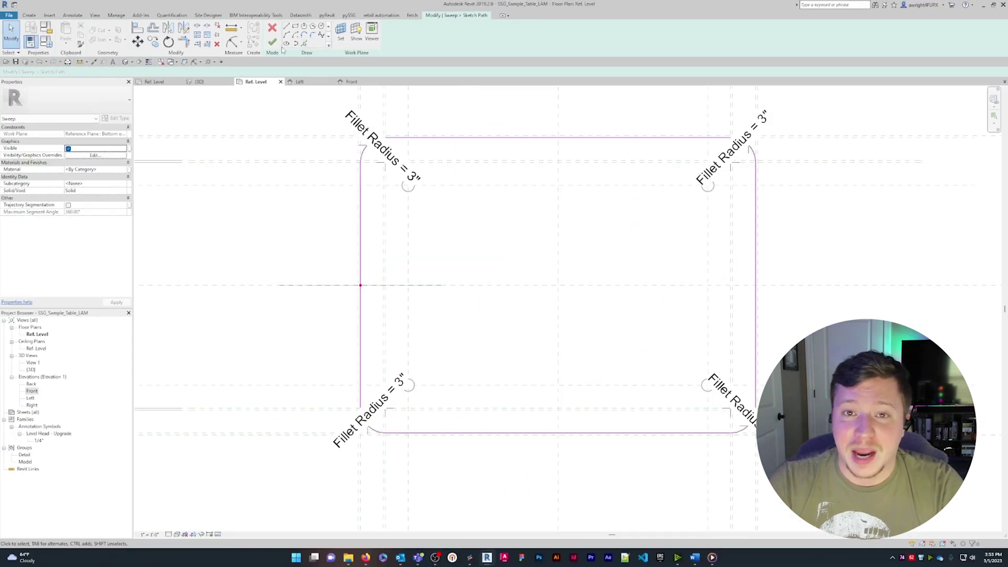
{"action": "left_click", "coordinate": [272, 42]}
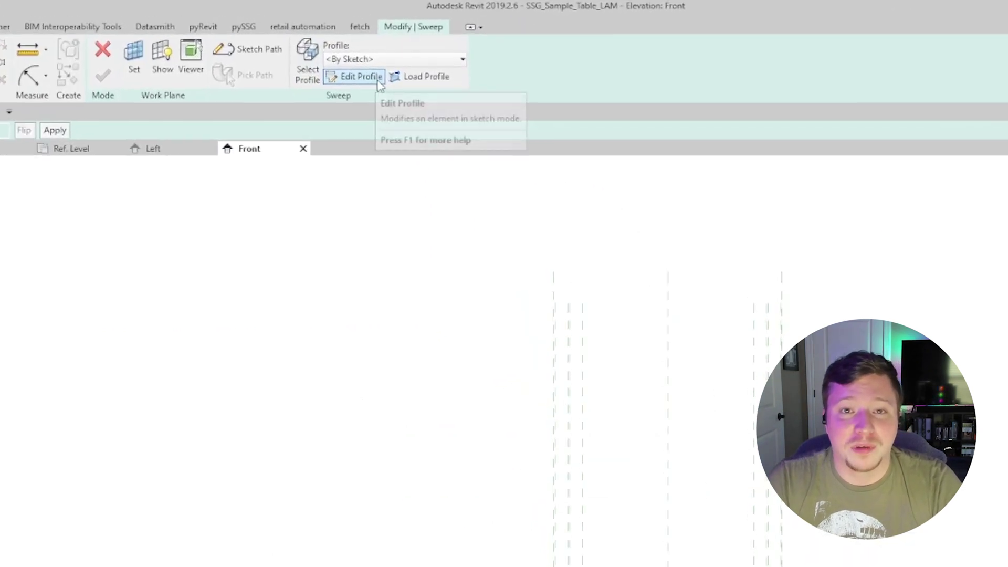
Start Load Profile and browse to Desktop > Southwest Solutions Group > Fetch BIM - Content
{"action": "left_click", "coordinate": [438, 50]}
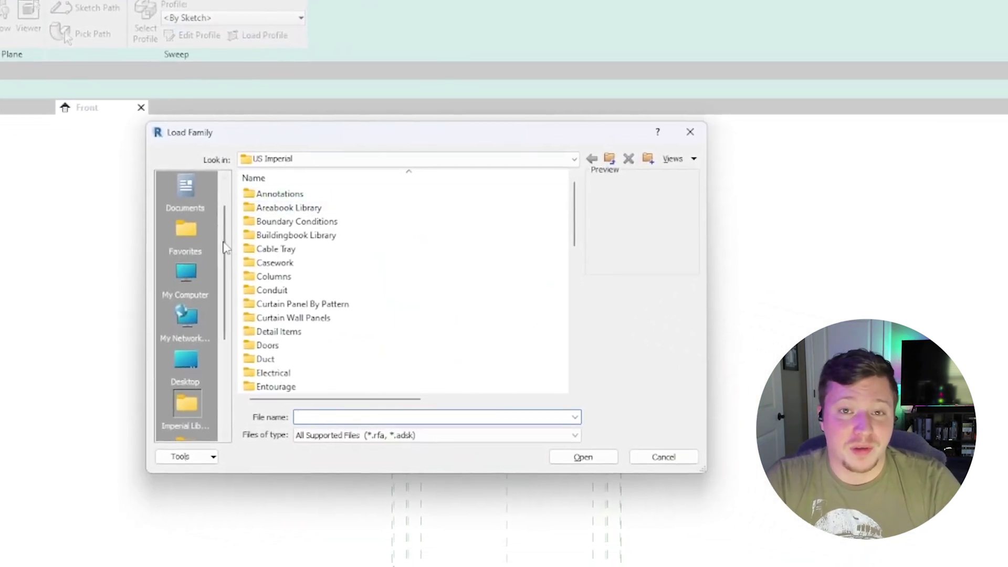
{"action": "left_click", "coordinate": [186, 190]}
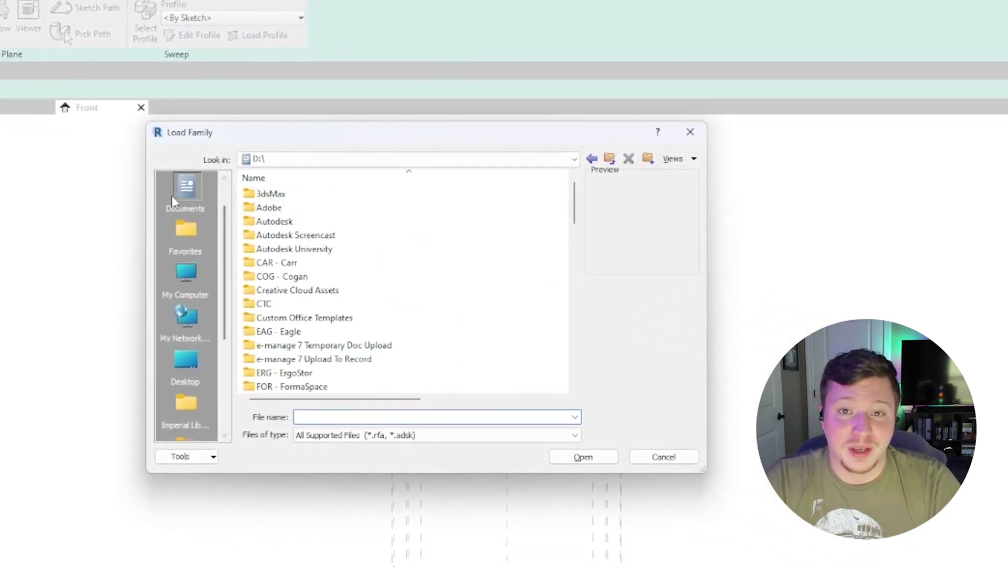
{"action": "scroll", "coordinate": [338, 310], "scroll_direction": "down", "scroll_amount": 15}
{"action": "scroll", "coordinate": [339, 313], "scroll_direction": "down", "scroll_amount": 3}
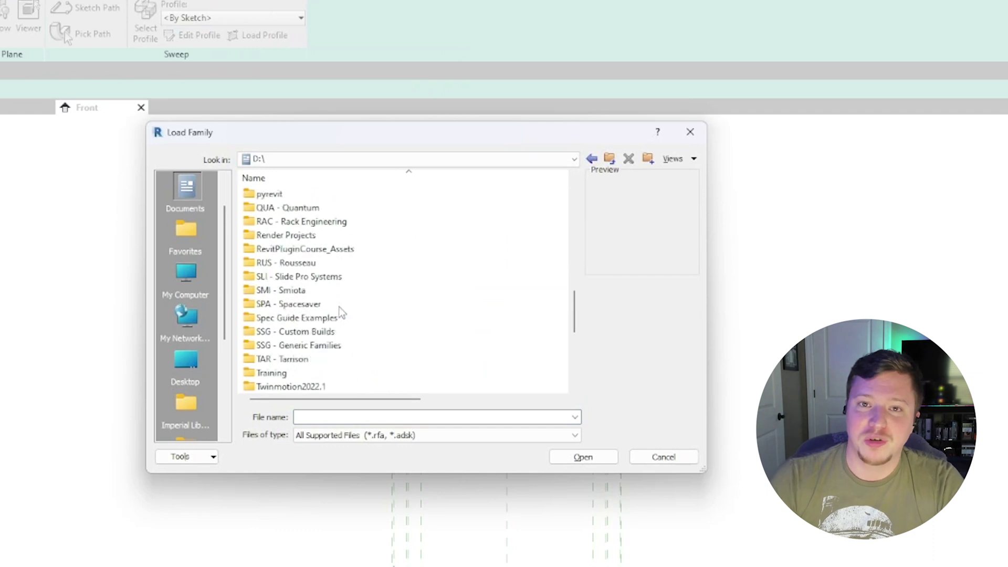
{"action": "left_click", "coordinate": [608, 159]}
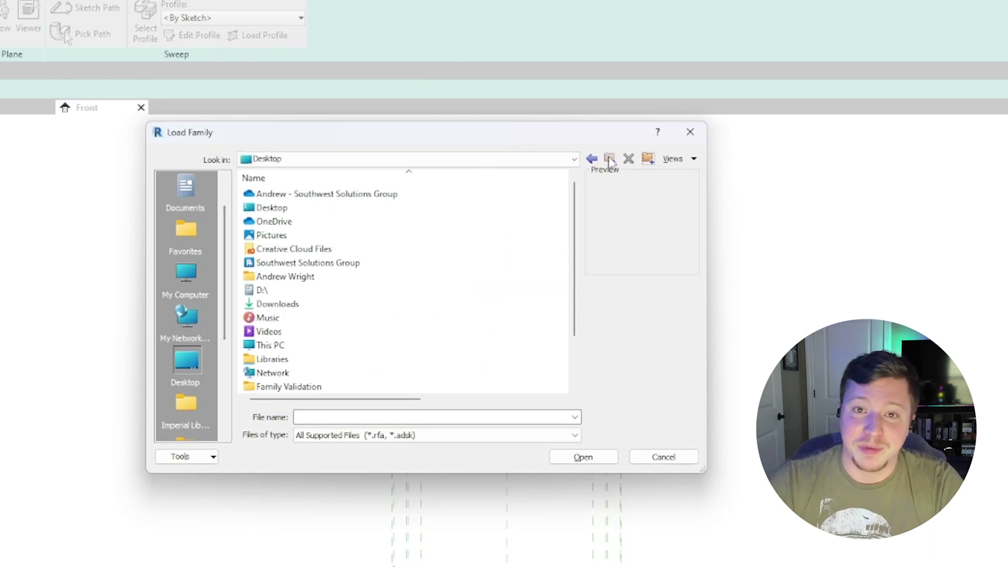
{"action": "double_click", "coordinate": [297, 263]}
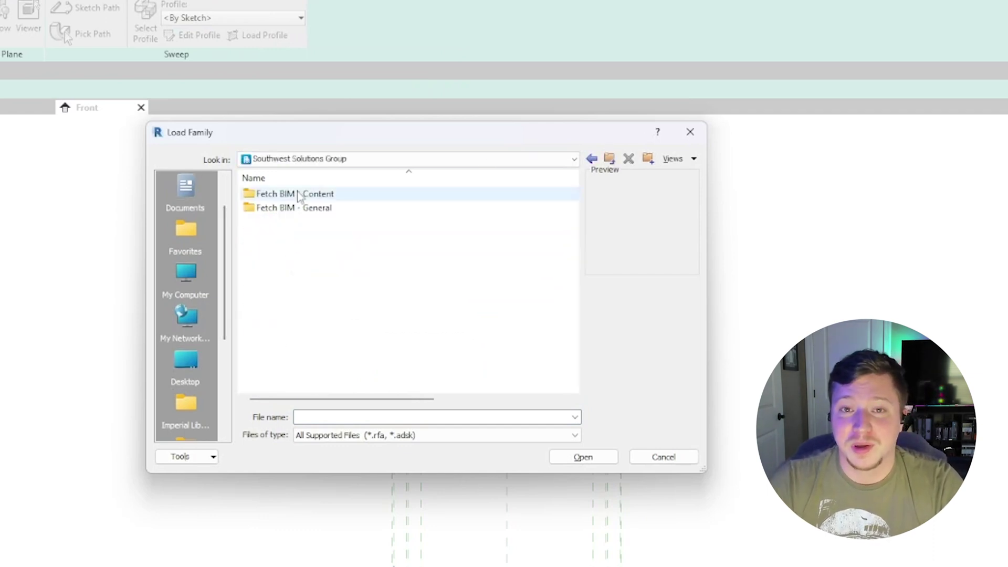
{"action": "double_click", "coordinate": [315, 195]}
{"action": "double_click", "coordinate": [301, 223]}
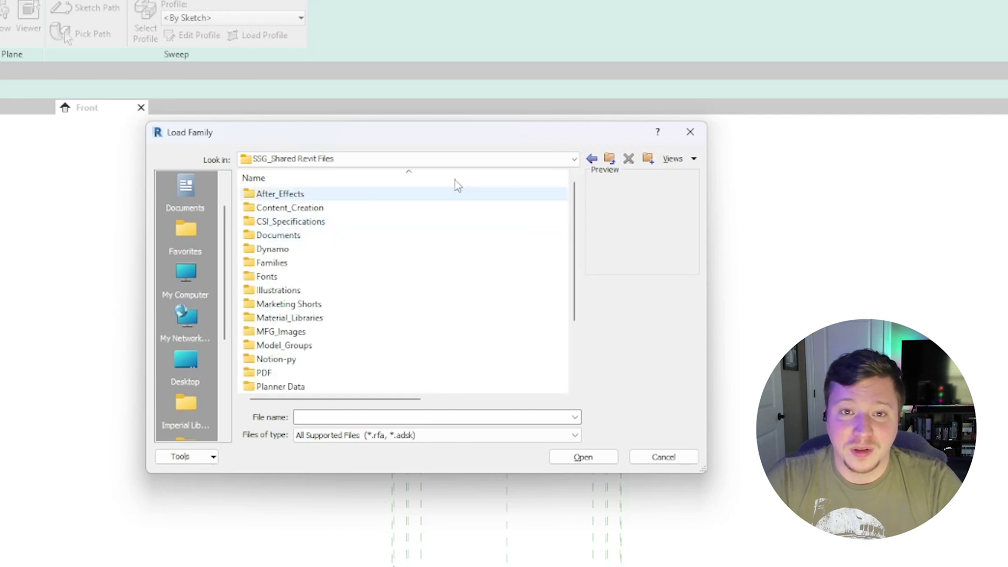
{"action": "left_click", "coordinate": [609, 159]}
Go into YouTube TopicsVideos > 024 Extrusions vs. Sweeps > Revit Files and load profile_Edgebanding
{"action": "double_click", "coordinate": [338, 236]}
{"action": "scroll", "coordinate": [333, 320], "scroll_direction": "down", "scroll_amount": 5}
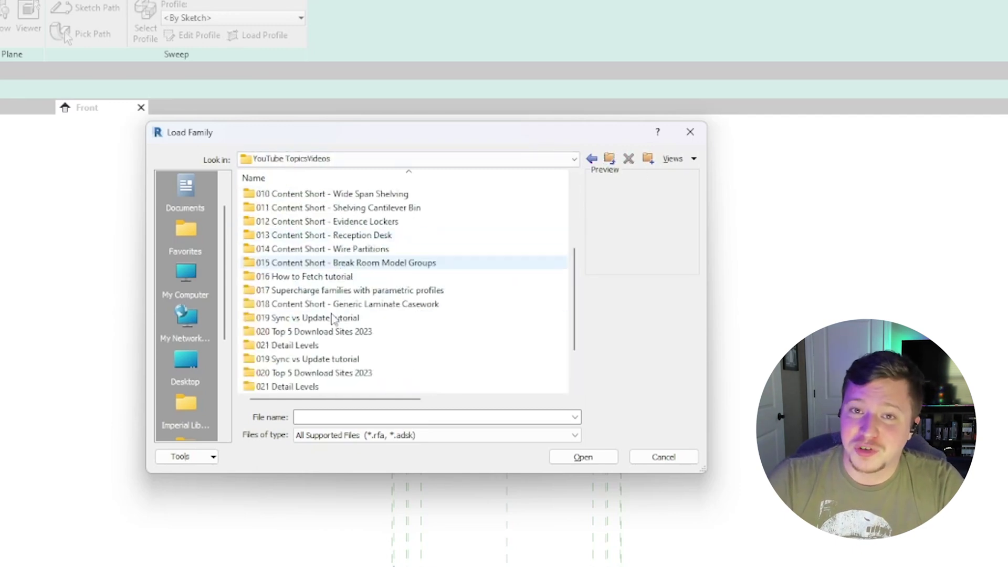
{"action": "double_click", "coordinate": [310, 338]}
{"action": "double_click", "coordinate": [310, 235]}
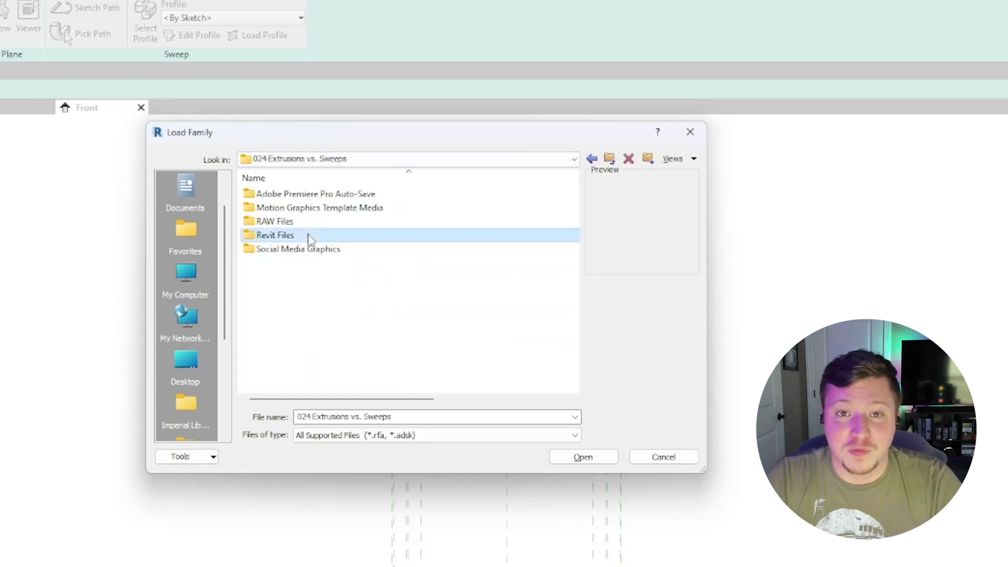
{"action": "double_click", "coordinate": [305, 200]}
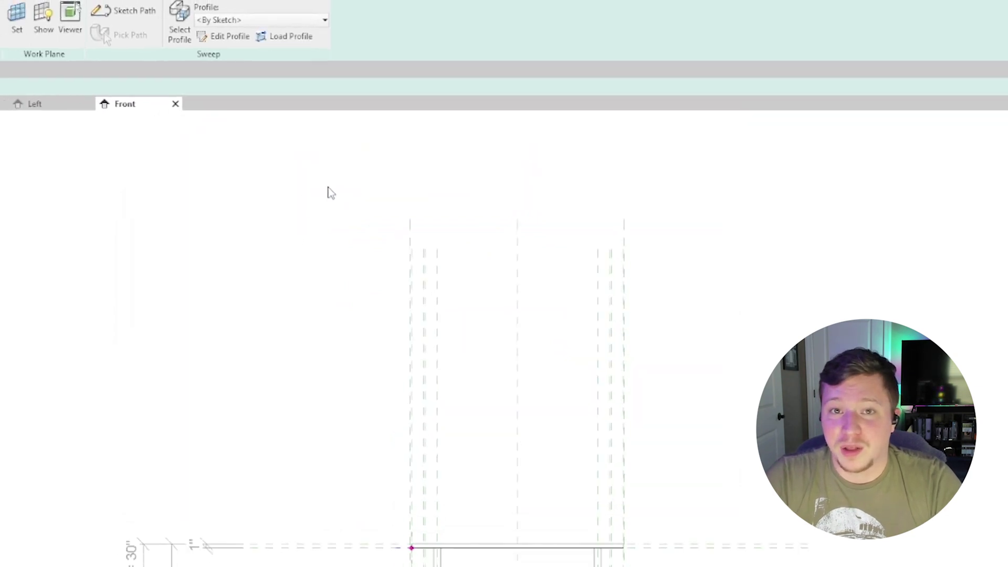
Set the sweep profile to profile_Edgebanding:Default, flip it outward, and finish the sweep
{"action": "left_click", "coordinate": [239, 17]}
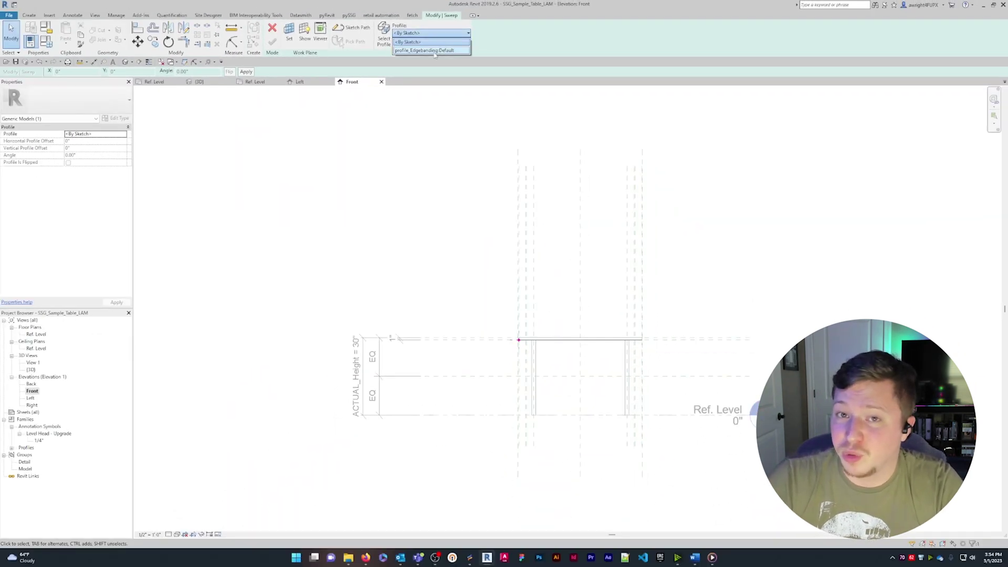
{"action": "left_click", "coordinate": [435, 51]}
{"action": "scroll", "coordinate": [520, 339], "scroll_direction": "up", "scroll_amount": 5}
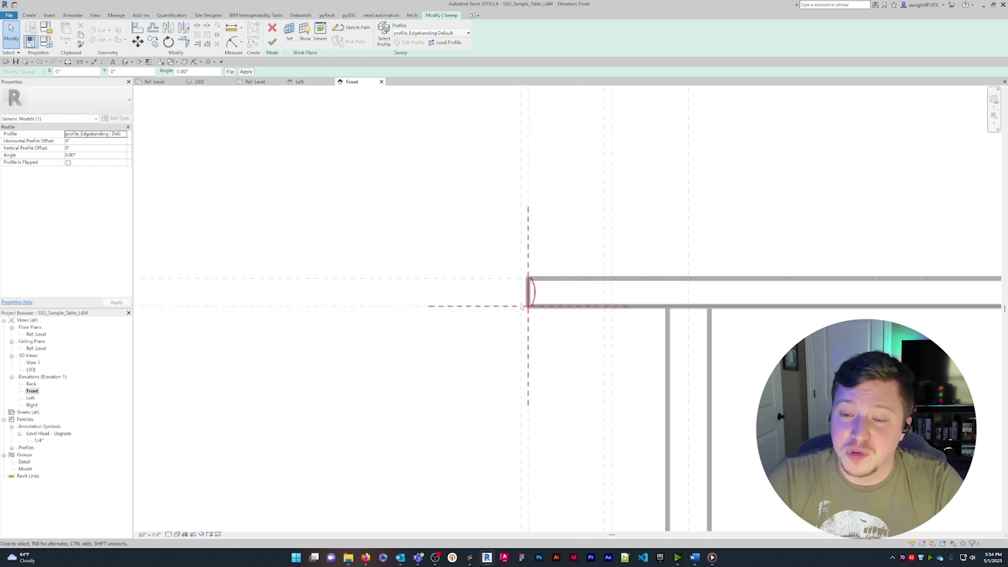
{"action": "scroll", "coordinate": [522, 307], "scroll_direction": "up", "scroll_amount": 3}
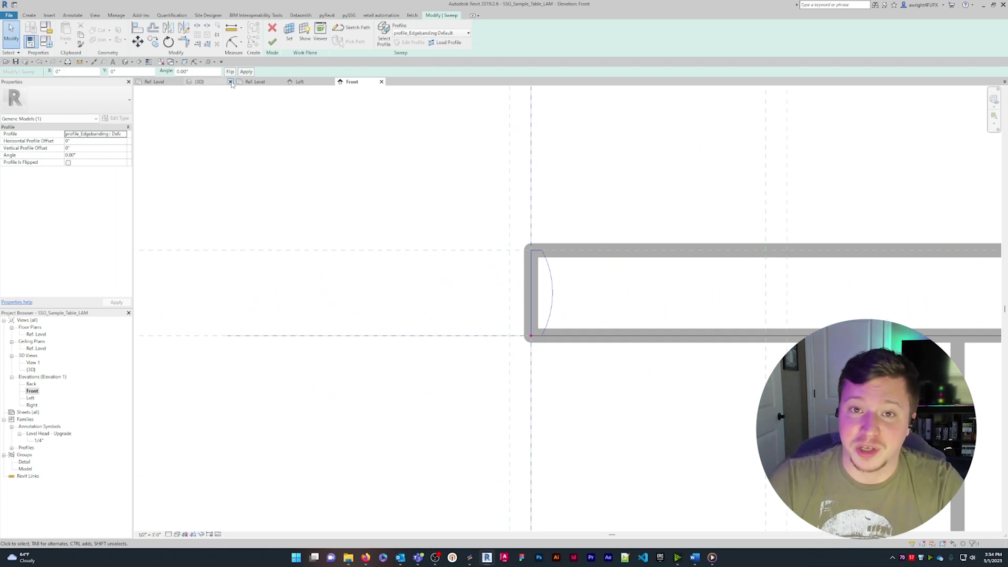
{"action": "left_click", "coordinate": [231, 72]}
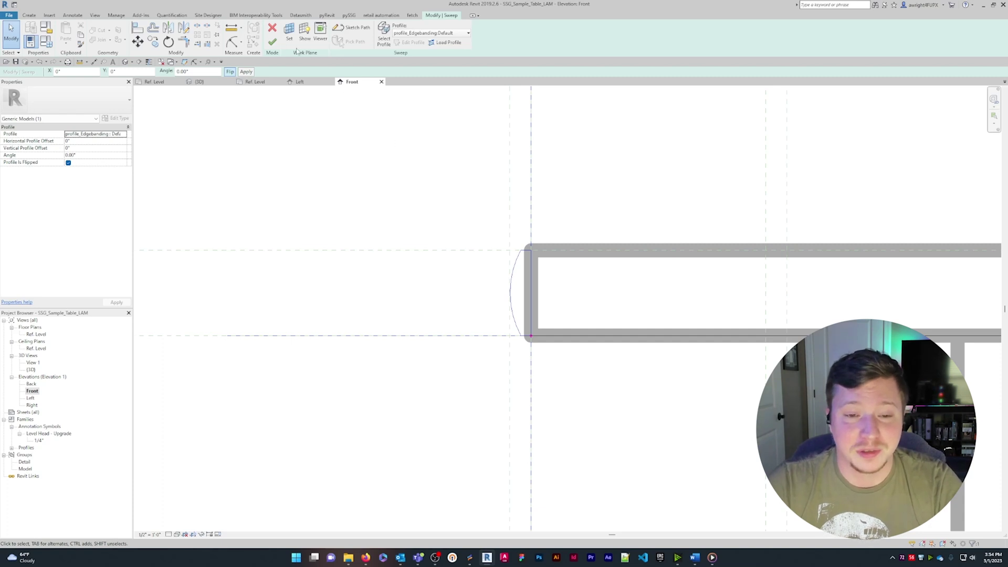
{"action": "left_click", "coordinate": [272, 42]}
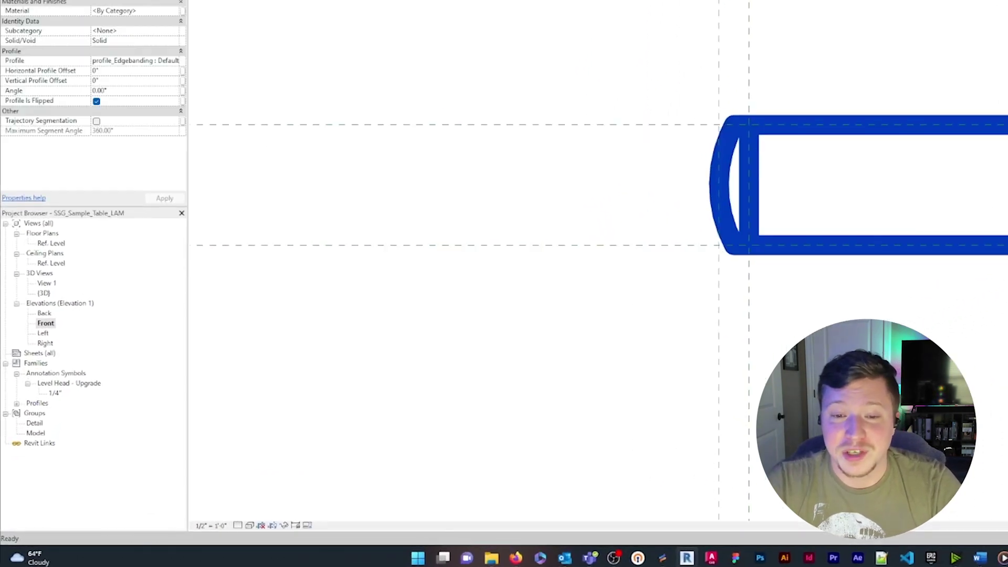
In profile_Edgebanding Default Type Properties, associate Edgeband Thickness with the family's Edgeband Thickness parameter
{"action": "left_click", "coordinate": [17, 403]}
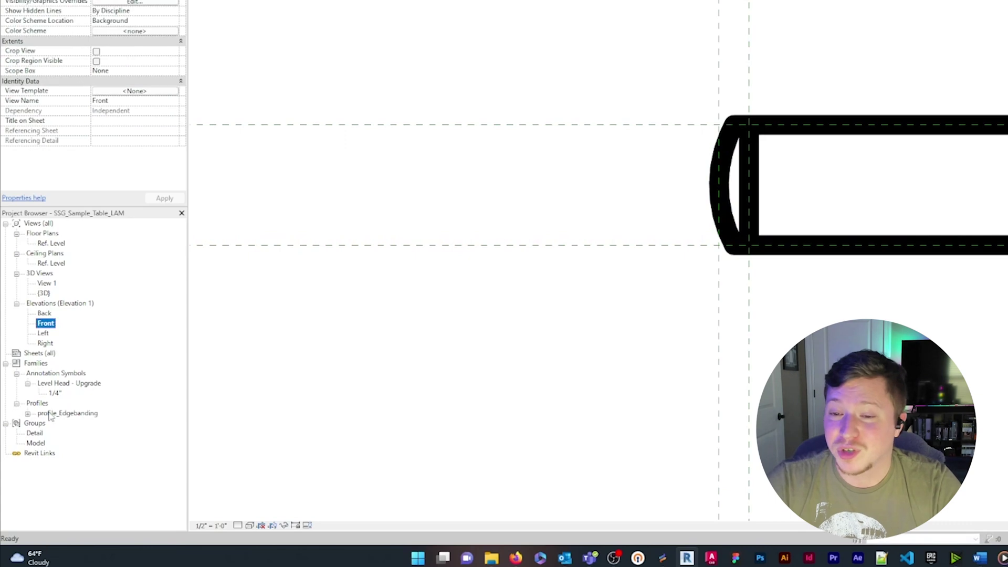
{"action": "left_click", "coordinate": [28, 415]}
{"action": "right_click", "coordinate": [57, 423]}
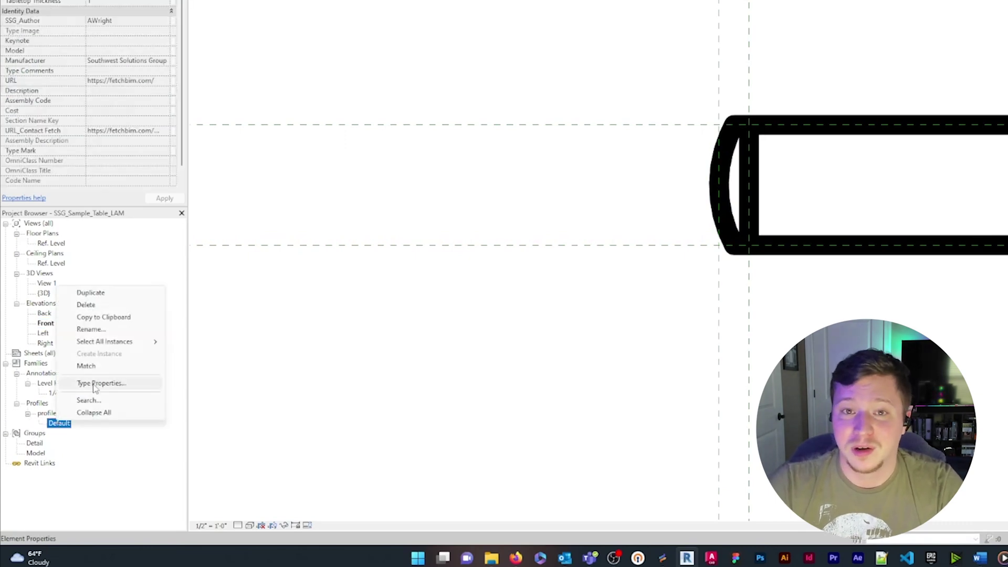
{"action": "left_click", "coordinate": [94, 384]}
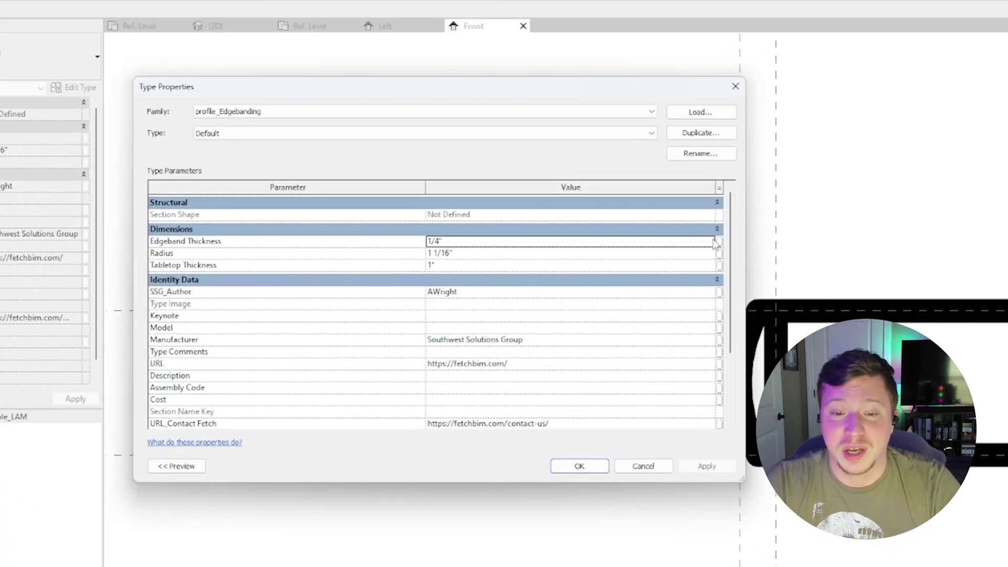
{"action": "left_click", "coordinate": [718, 241]}
{"action": "left_click", "coordinate": [316, 203]}
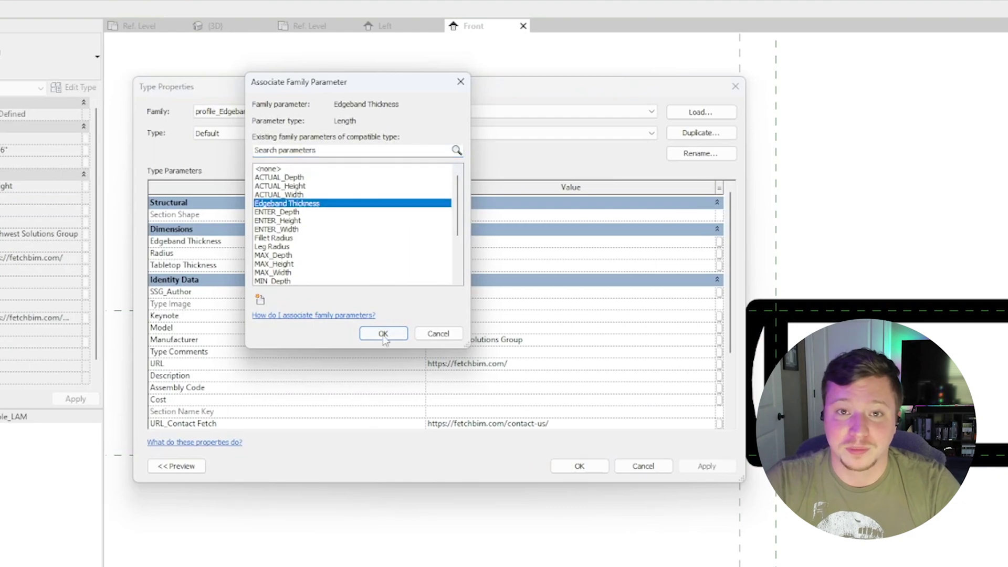